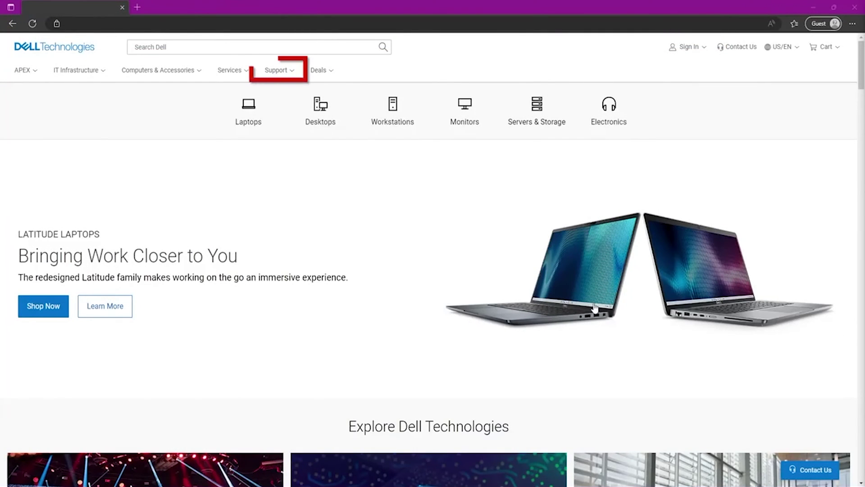
From Support Home, search the server's service tag and show its Drivers & Downloads
{"action": "left_click", "coordinate": [277, 70]}
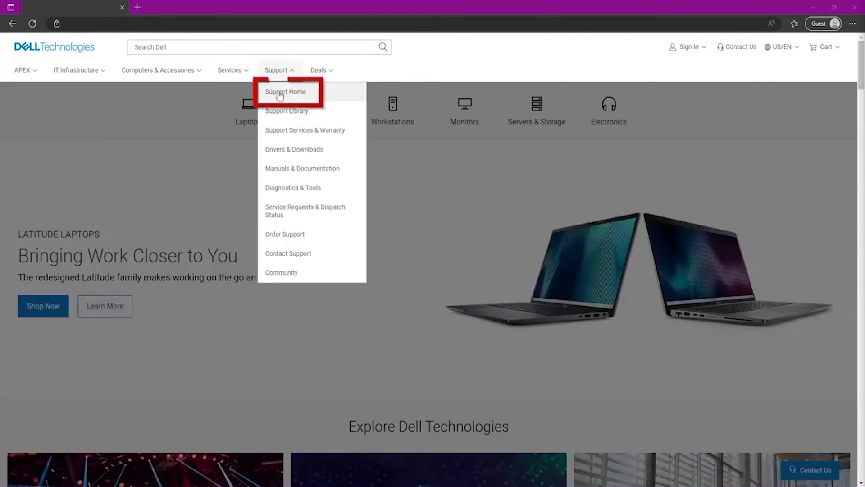
{"action": "left_click", "coordinate": [281, 94]}
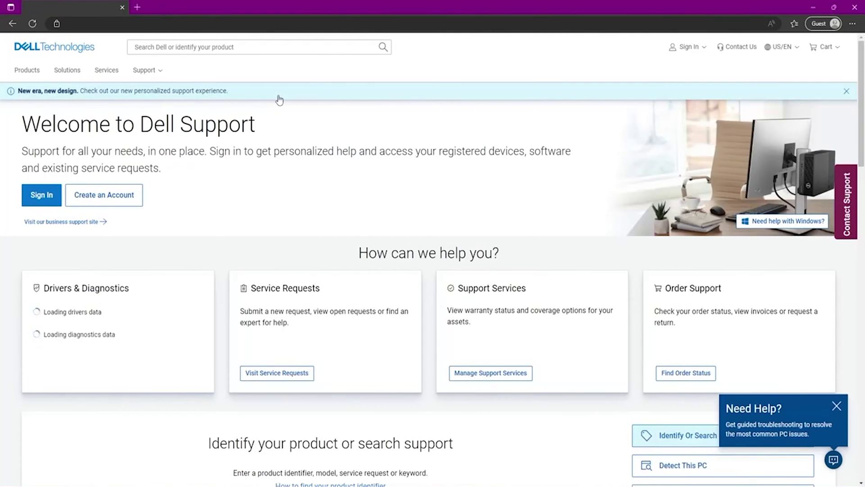
{"action": "scroll", "coordinate": [279, 99], "scroll_direction": "down", "scroll_amount": 6}
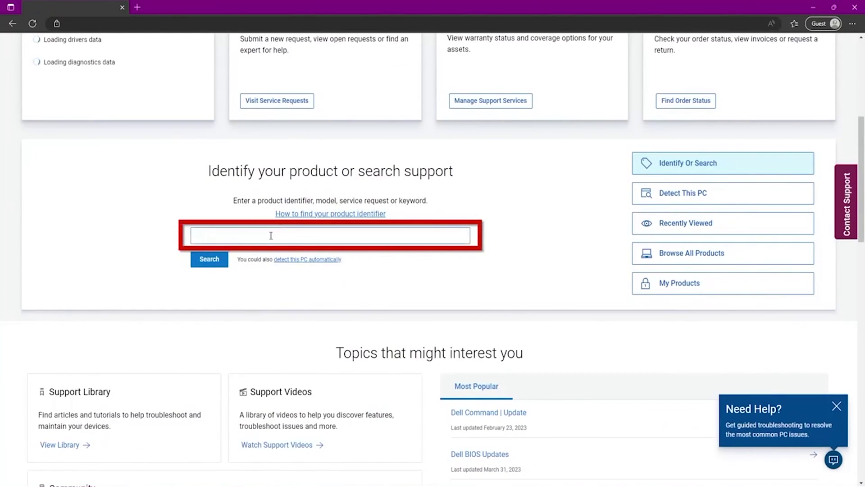
{"action": "left_click", "coordinate": [271, 235]}
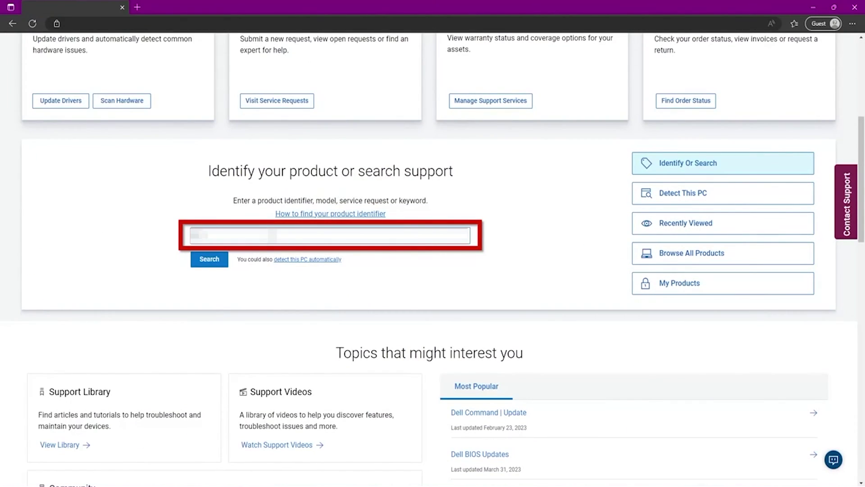
{"action": "key", "text": "Return"}
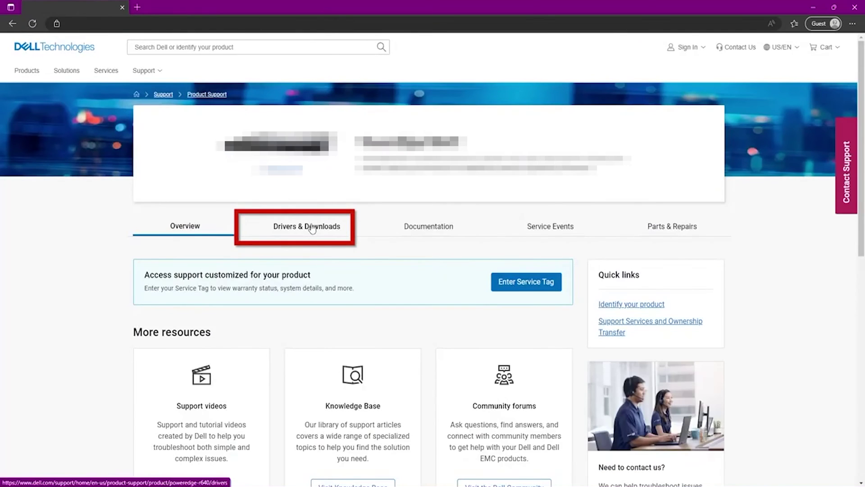
{"action": "left_click", "coordinate": [312, 228]}
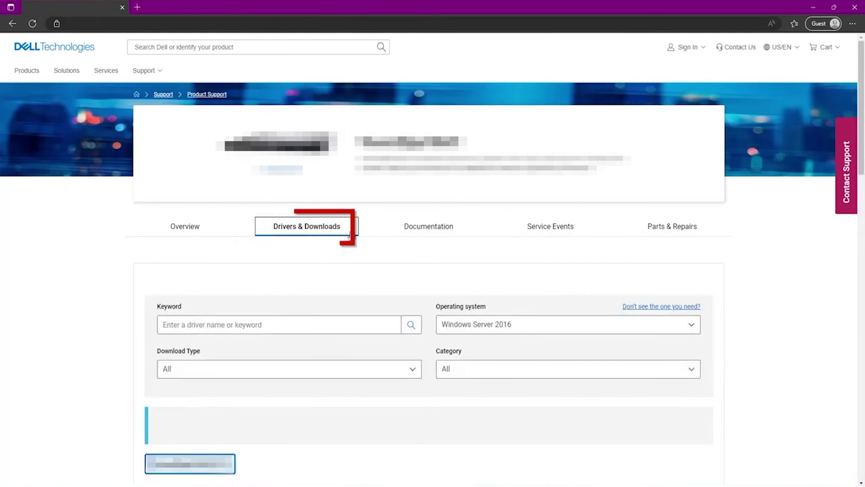
Filter the downloads to operating system Not Applicable and category BIOS, leaving BIOS 2.17.1
{"action": "scroll", "coordinate": [356, 239], "scroll_direction": "down", "scroll_amount": 2}
{"action": "left_click", "coordinate": [470, 257]}
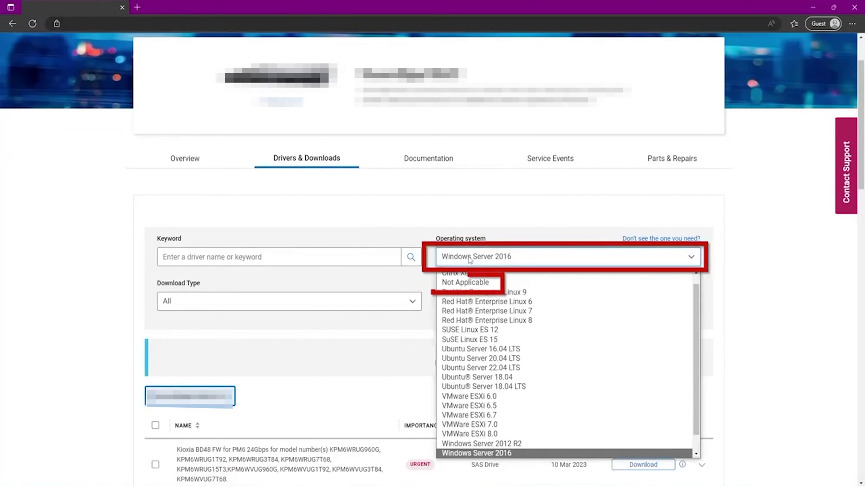
{"action": "left_click", "coordinate": [489, 281]}
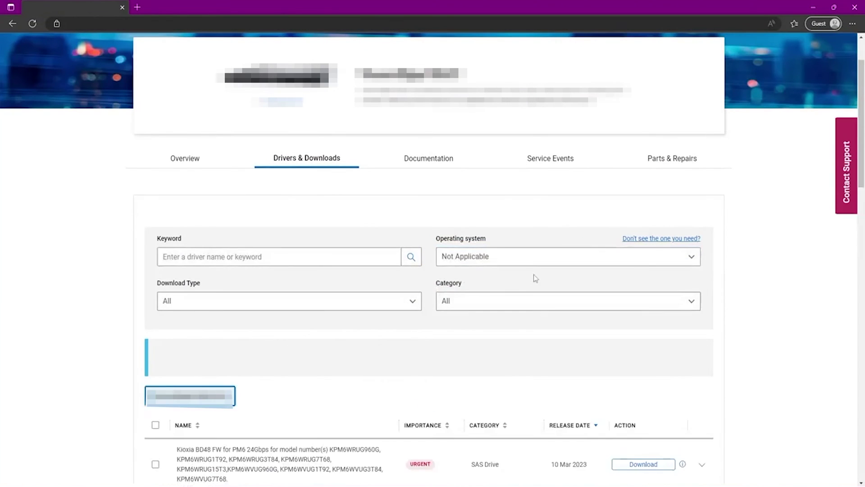
{"action": "scroll", "coordinate": [535, 278], "scroll_direction": "down", "scroll_amount": 3}
{"action": "left_click", "coordinate": [464, 167]}
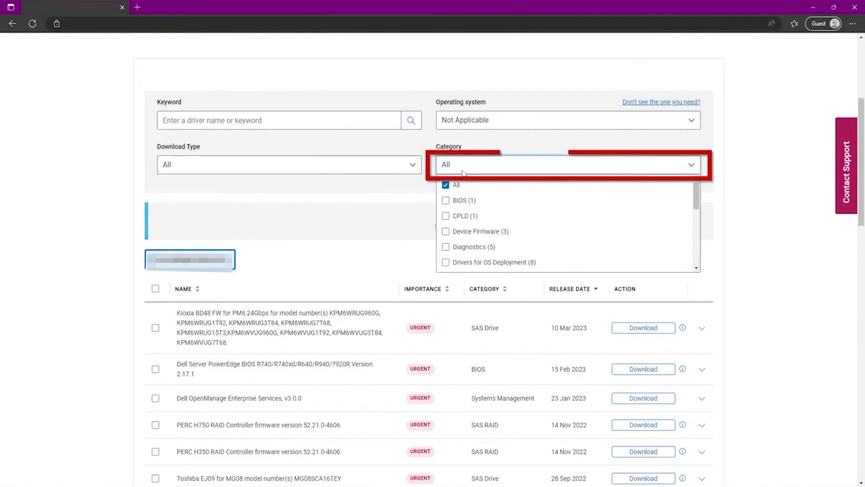
{"action": "left_click", "coordinate": [458, 205]}
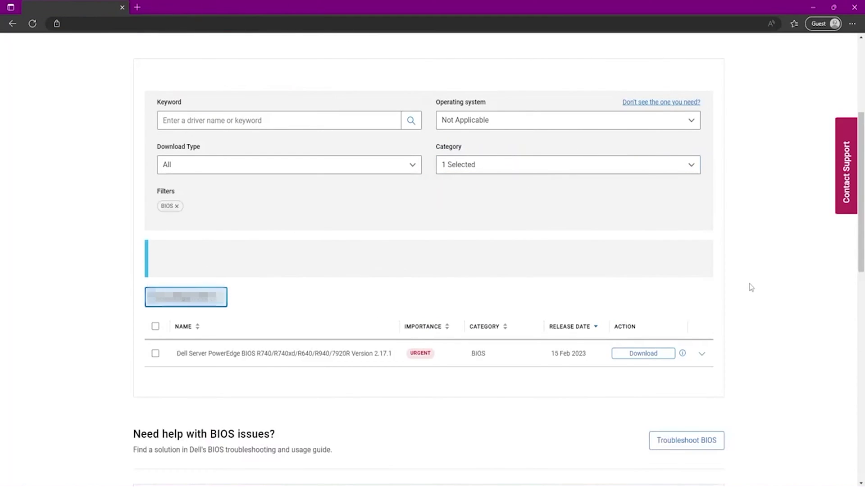
{"action": "scroll", "coordinate": [752, 284], "scroll_direction": "down", "scroll_amount": 3}
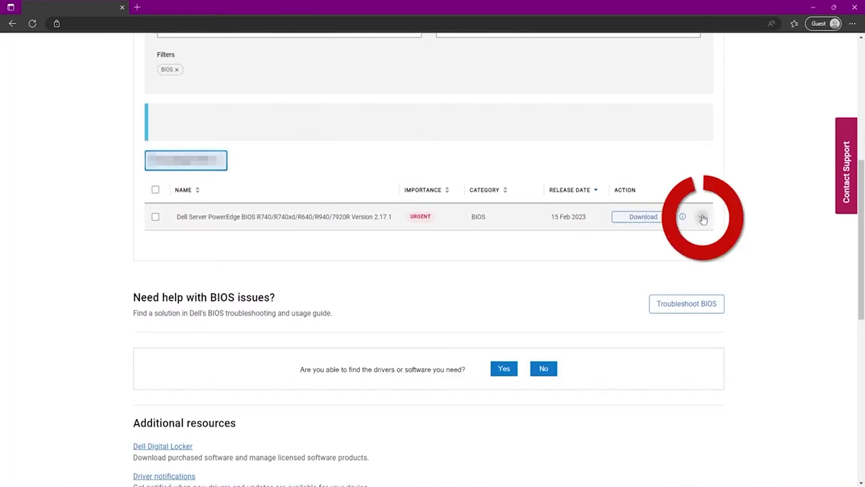
Download BIOS 2.17.1 as the .efi file R740-021701.efi, keep it, and show its folder
{"action": "left_click", "coordinate": [703, 218]}
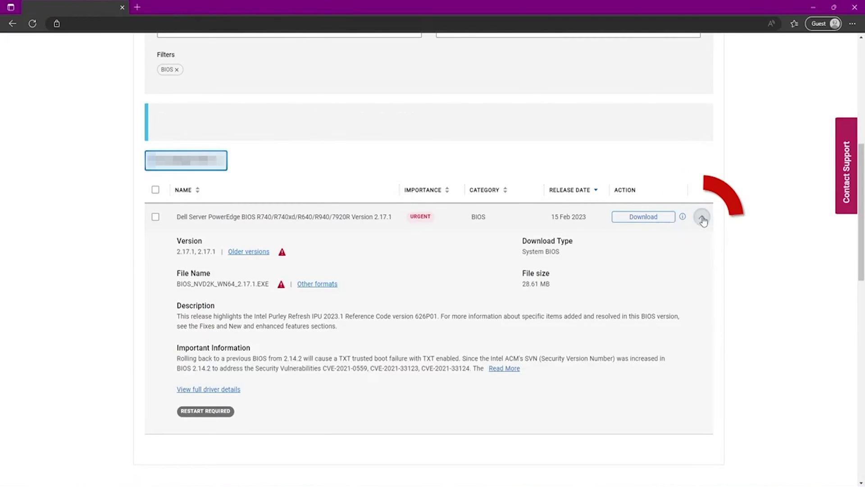
{"action": "left_click", "coordinate": [324, 287]}
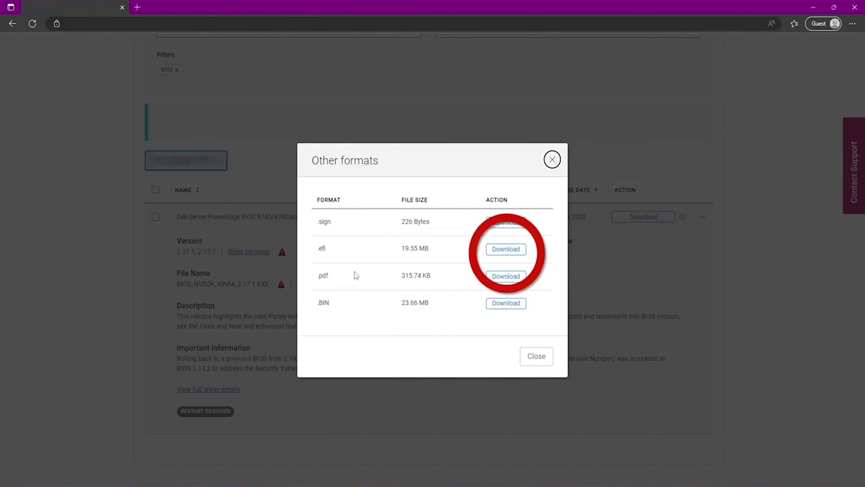
{"action": "left_click", "coordinate": [517, 249]}
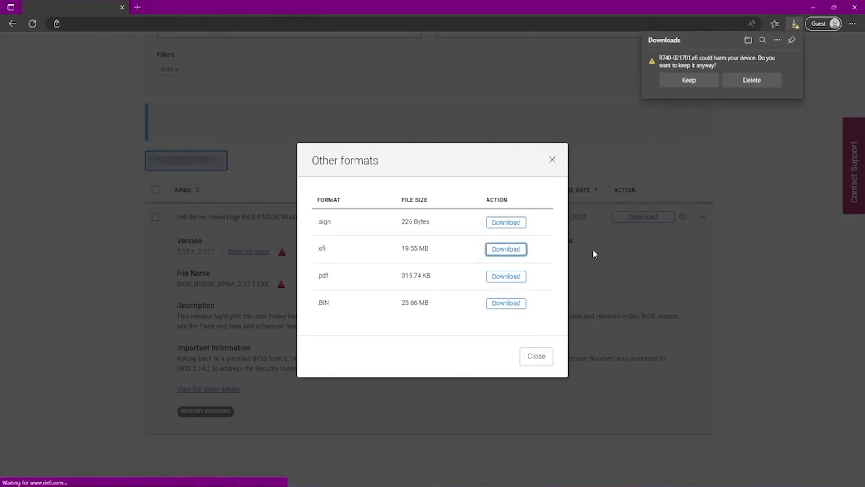
{"action": "left_click", "coordinate": [689, 83]}
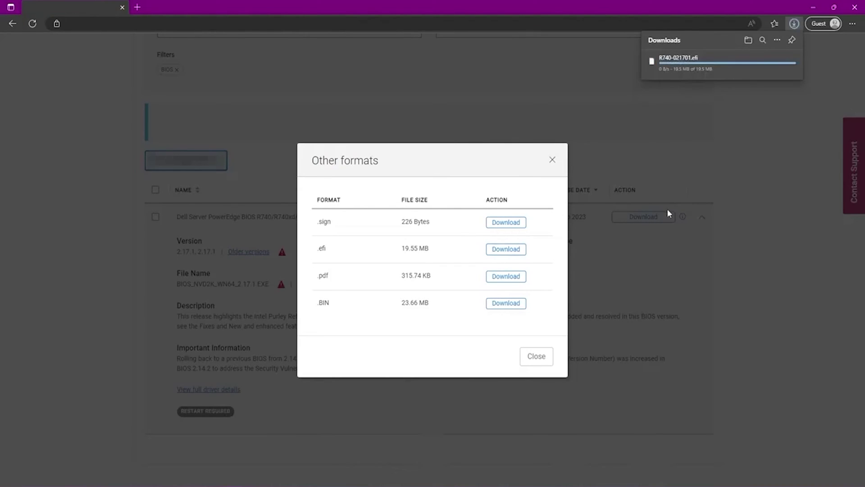
{"action": "left_click", "coordinate": [125, 475]}
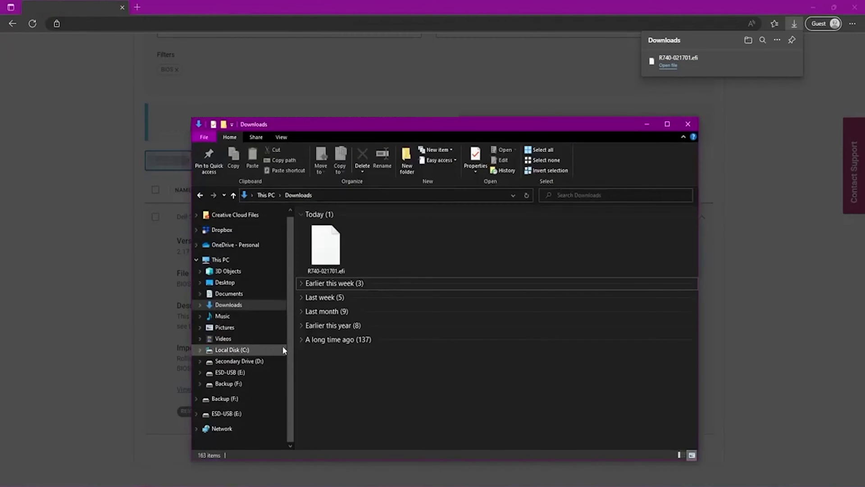
Drag R740-021701.efi from Downloads onto the ESD-USB (E:) drive
{"action": "left_click_drag", "start_coordinate": [334, 250], "coordinate": [247, 422]}
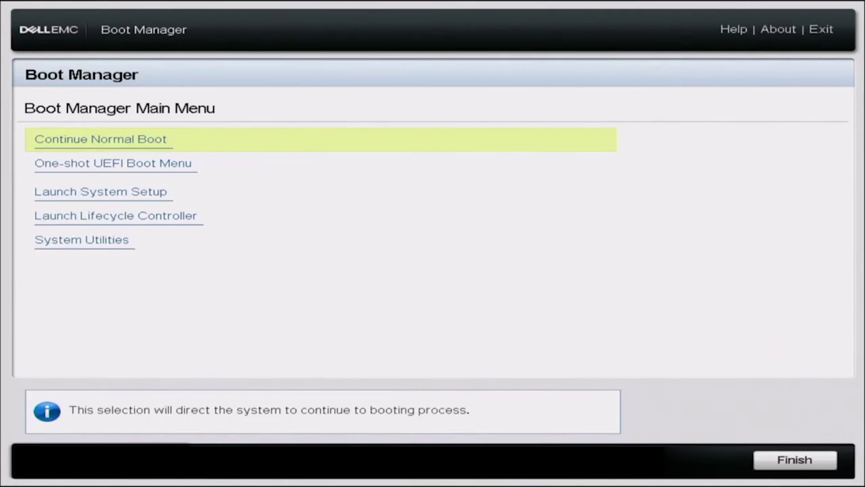
Go into System Utilities and enter the BIOS Update File Explorer
{"action": "key", "text": "Down"}
{"action": "key", "text": "Down"}
{"action": "key", "text": "Down"}
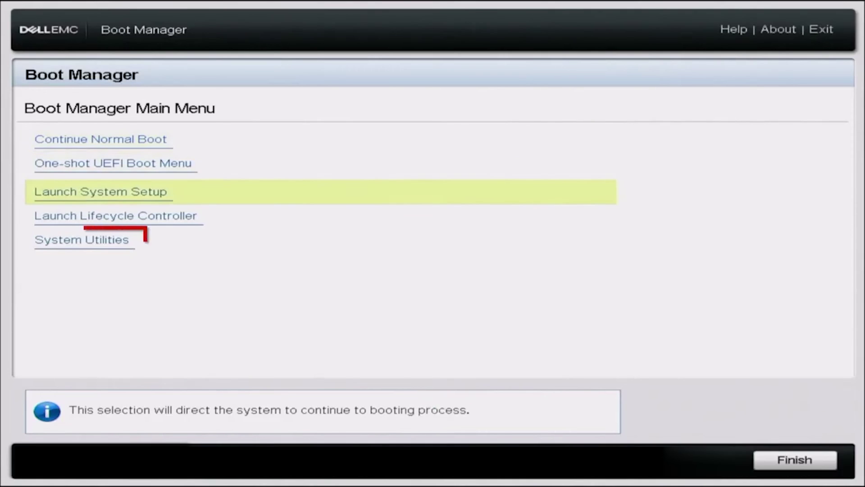
{"action": "key", "text": "Down"}
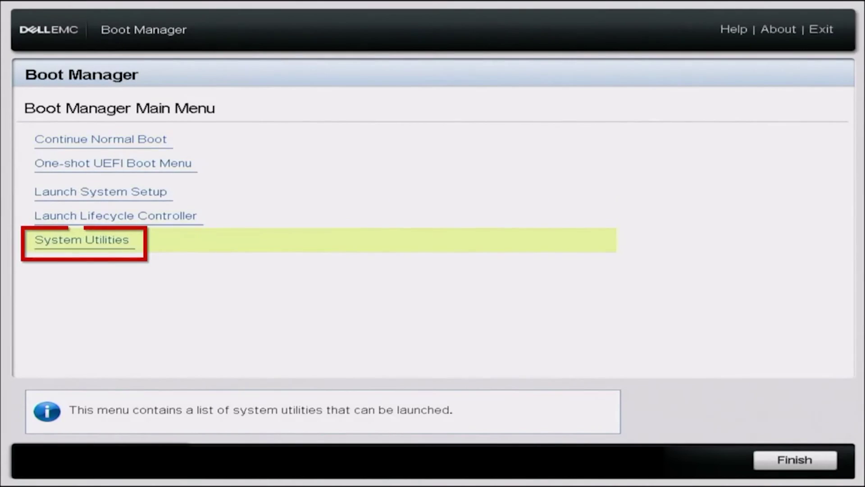
{"action": "key", "text": "Return"}
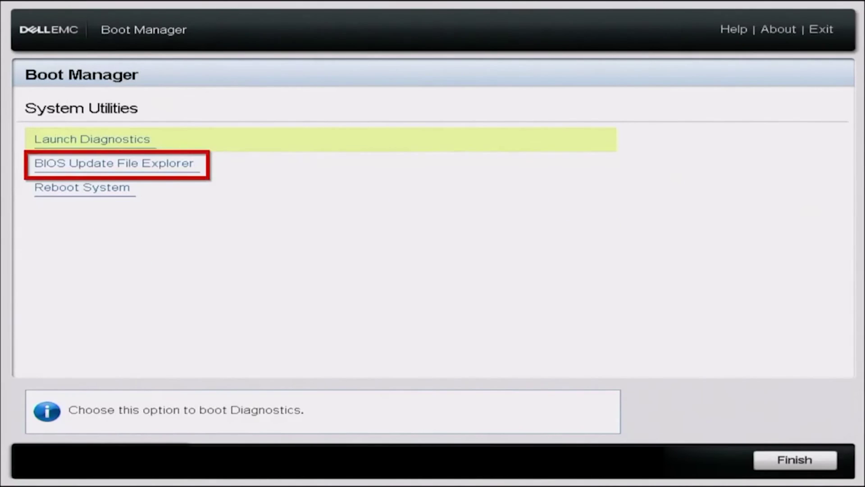
{"action": "key", "text": "Down"}
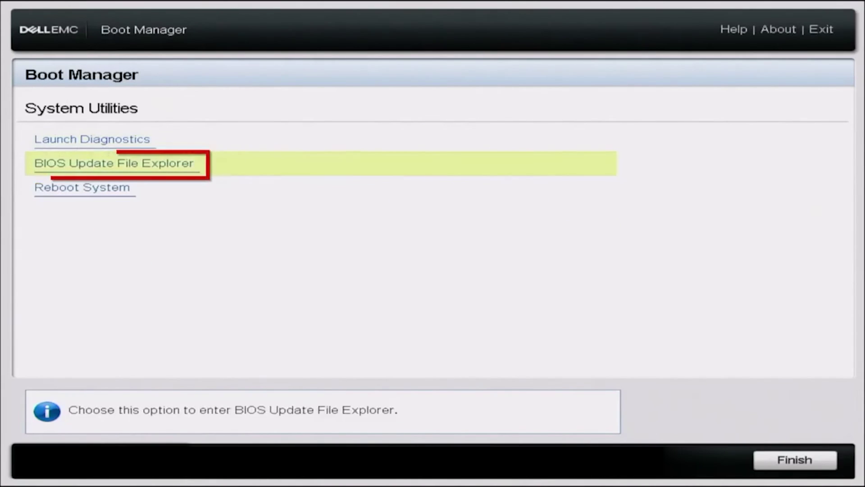
{"action": "key", "text": "Return"}
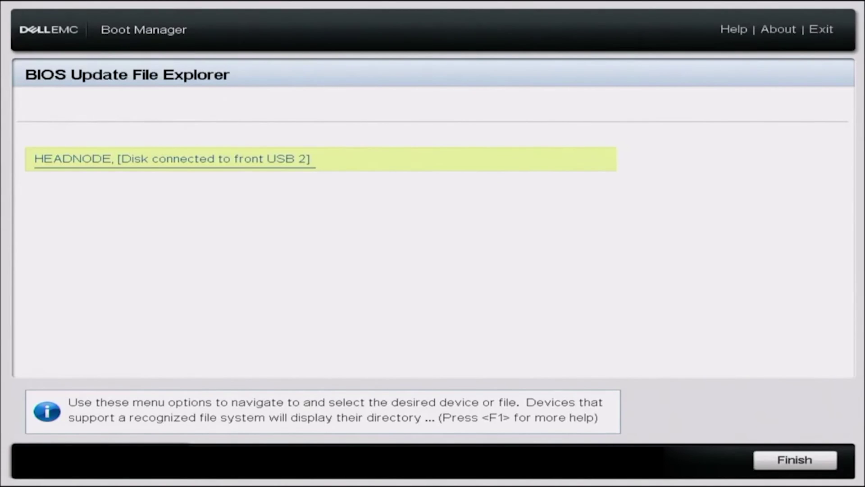
Open the HEADNODE USB disk and launch R740-021202.efi to flash the BIOS
{"action": "key", "text": "Return"}
{"action": "key", "text": "Down"}
{"action": "key", "text": "Down"}
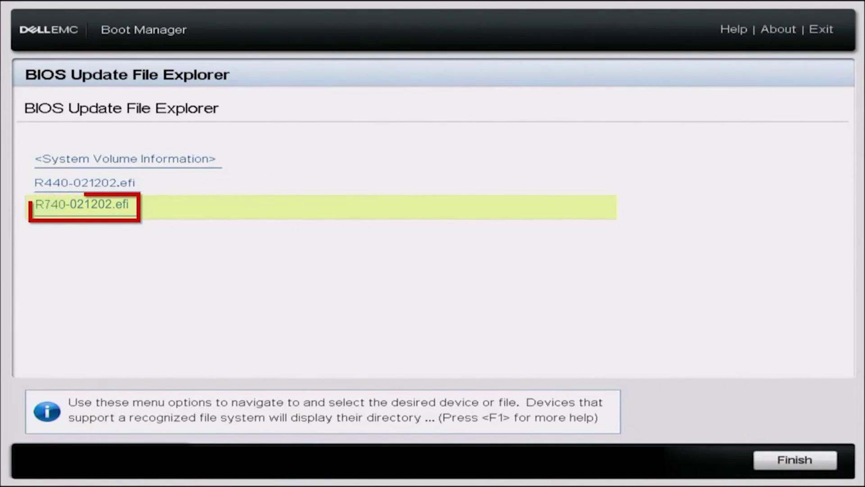
{"action": "key", "text": "Return"}
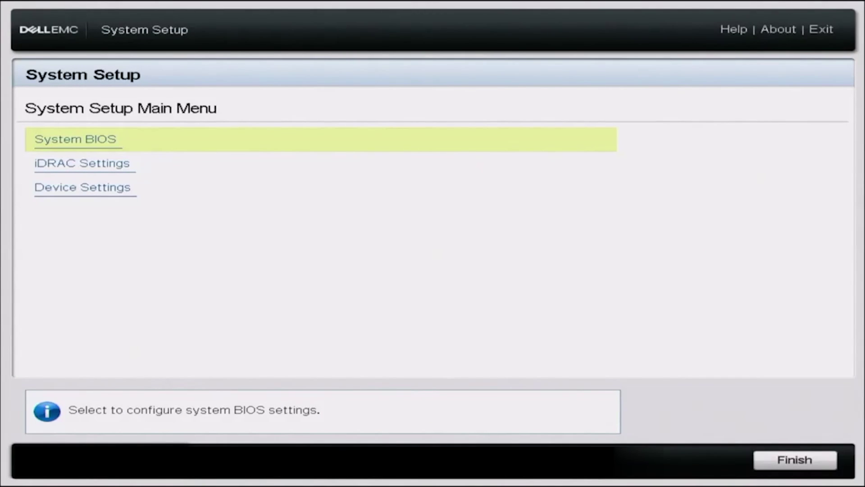
Enter System BIOS Settings from the System Setup Main Menu
{"action": "key", "text": "Return"}
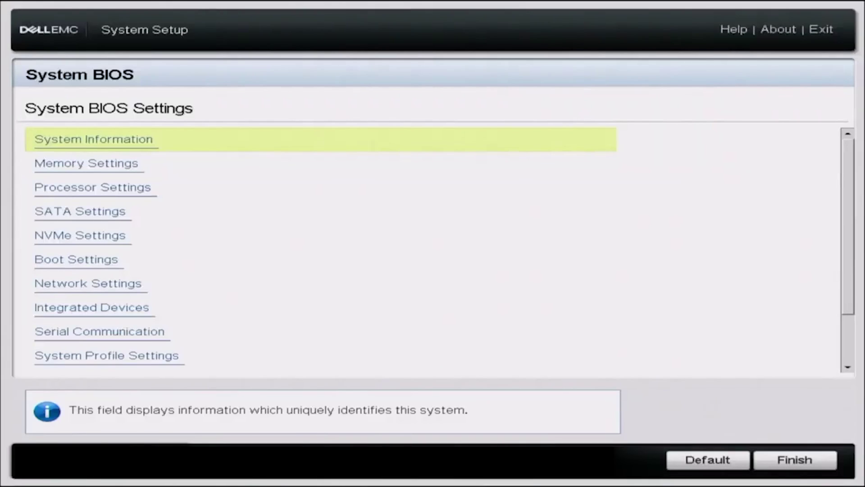